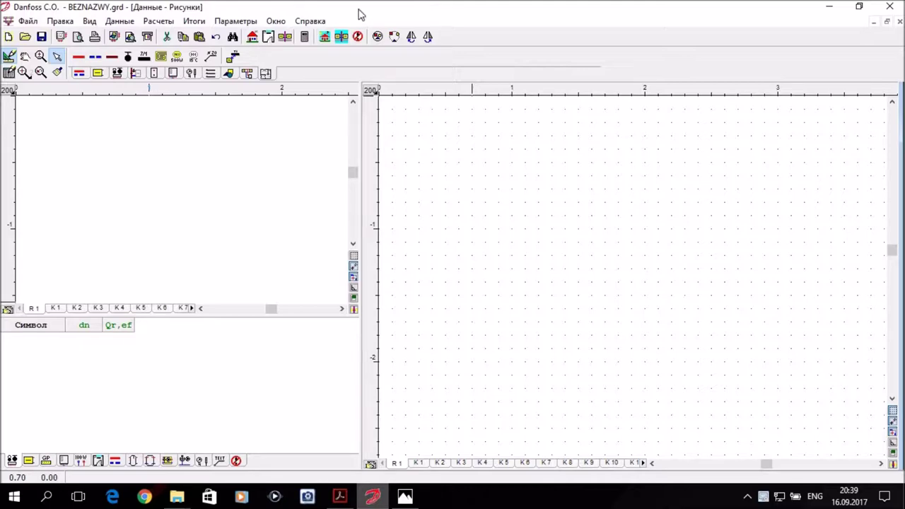
Open the project's general data and enter "Отопление гр здания" as the project name.
left_click(121, 21)
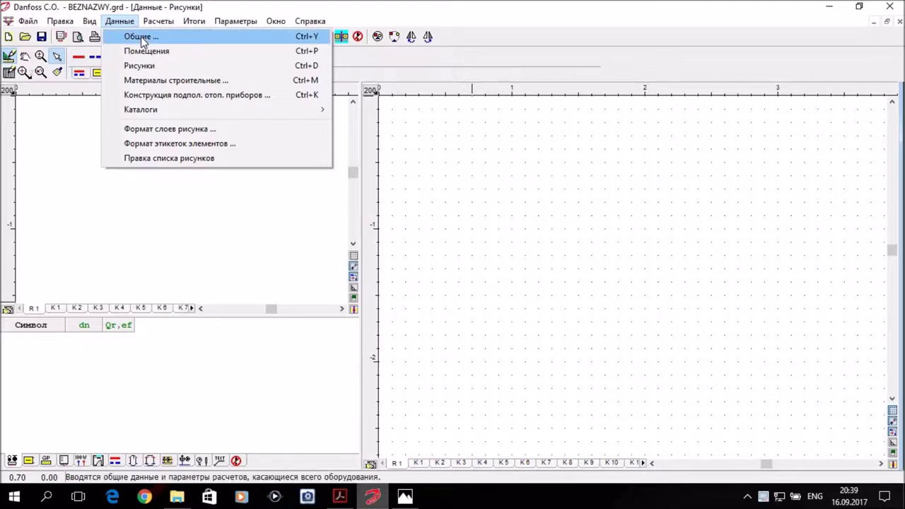
left_click(237, 17)
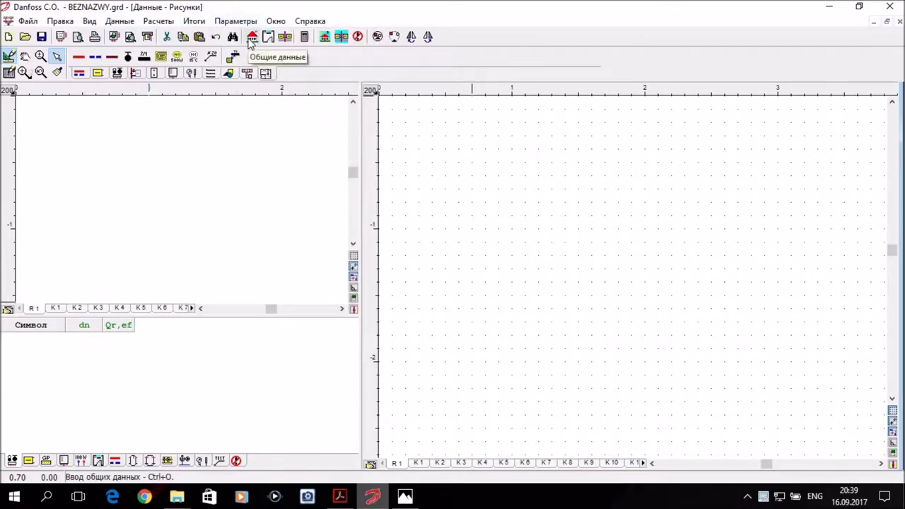
left_click(251, 38)
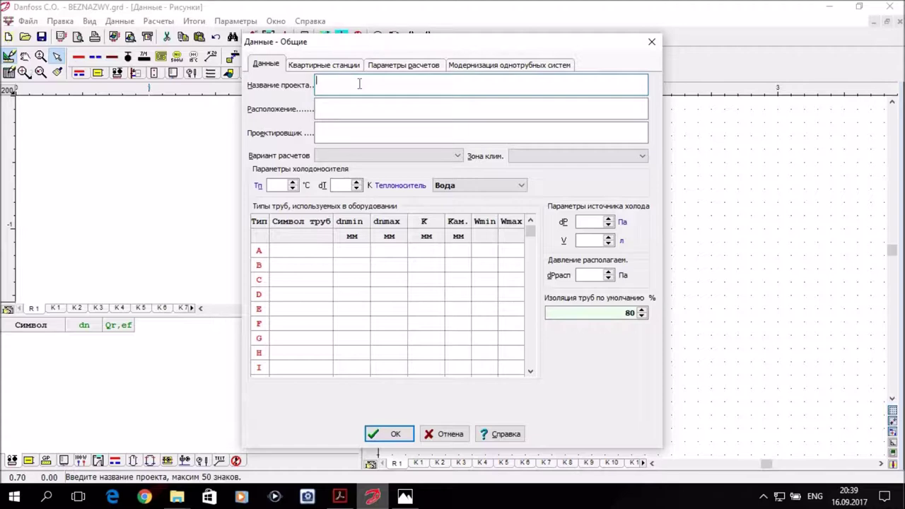
key("alt+shift")
type("Отопление гр здания")
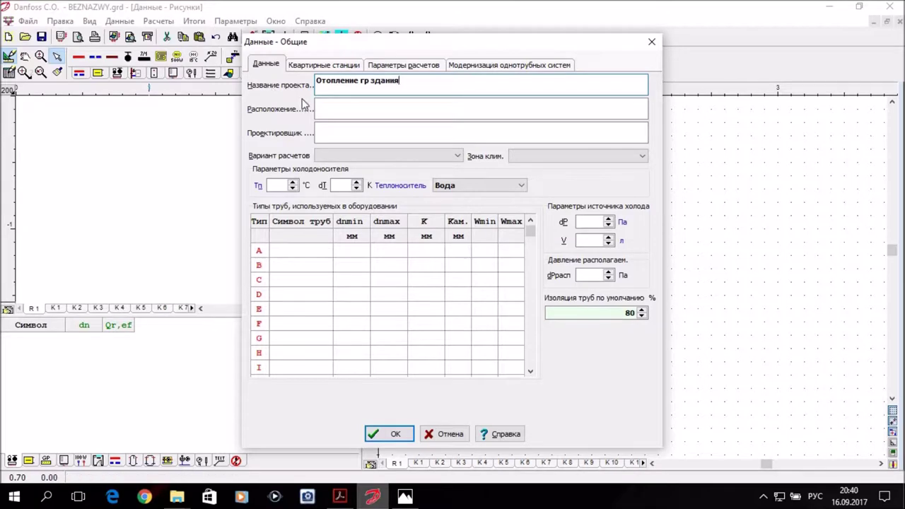
Enter "г.Ижевск" as the project location and fill in the designer's surname and initials.
left_click(329, 106)
type("г.Ижевск")
left_click(350, 135)
type("Иванов")
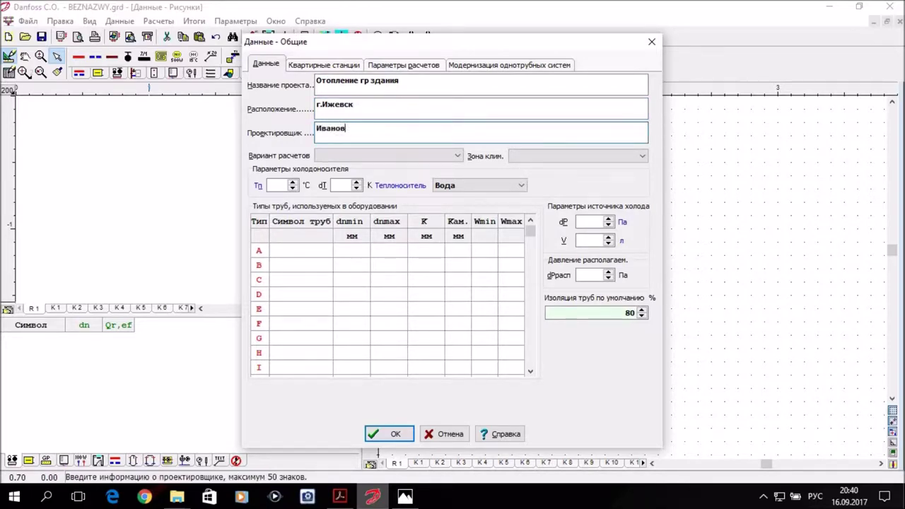
type(" и.И.")
left_click(317, 112)
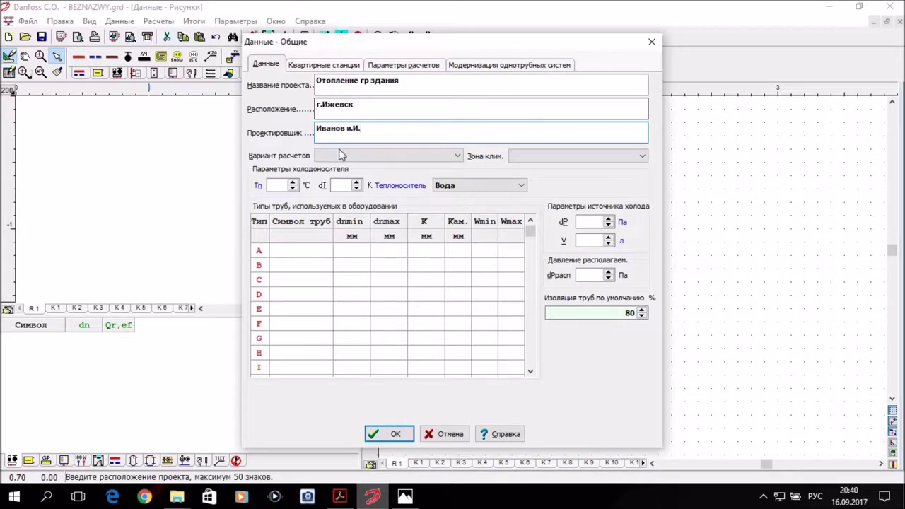
Choose the calculation variant "Проектирование и регулирование" and the climate zone with an outdoor temperature of -34 °C.
left_click(457, 155)
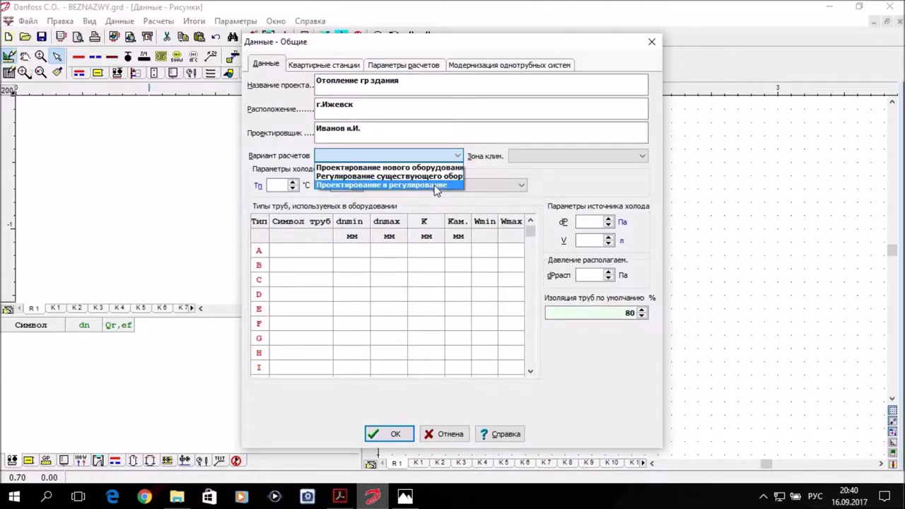
left_click(436, 186)
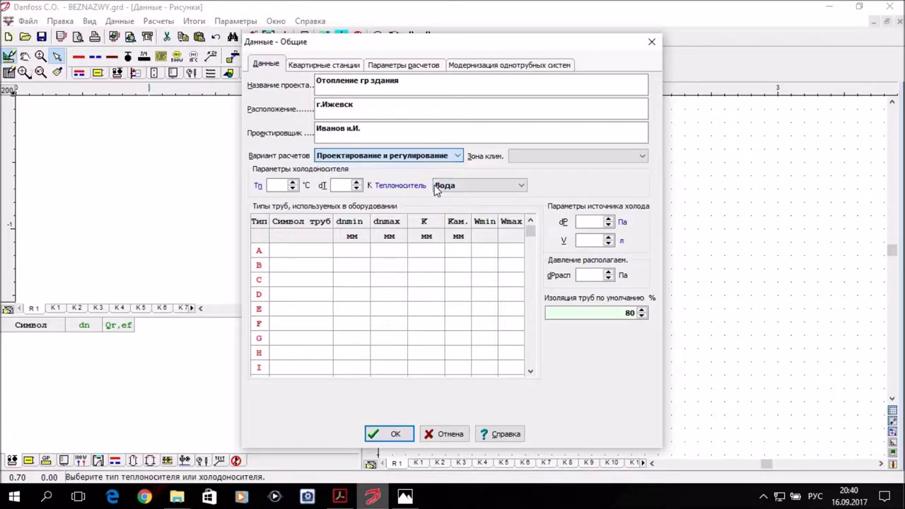
left_click(606, 156)
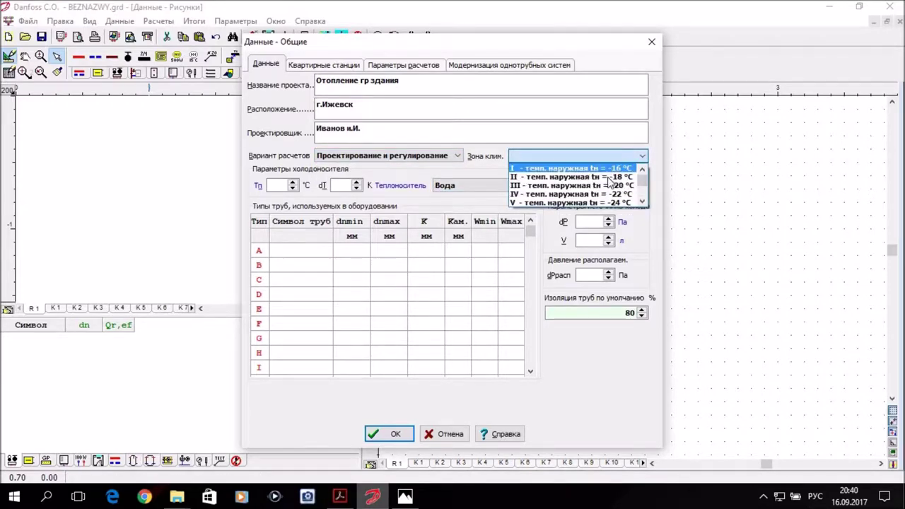
scroll(609, 183, "down", 5)
scroll(609, 187, "down", 5)
scroll(609, 187, "down", 4)
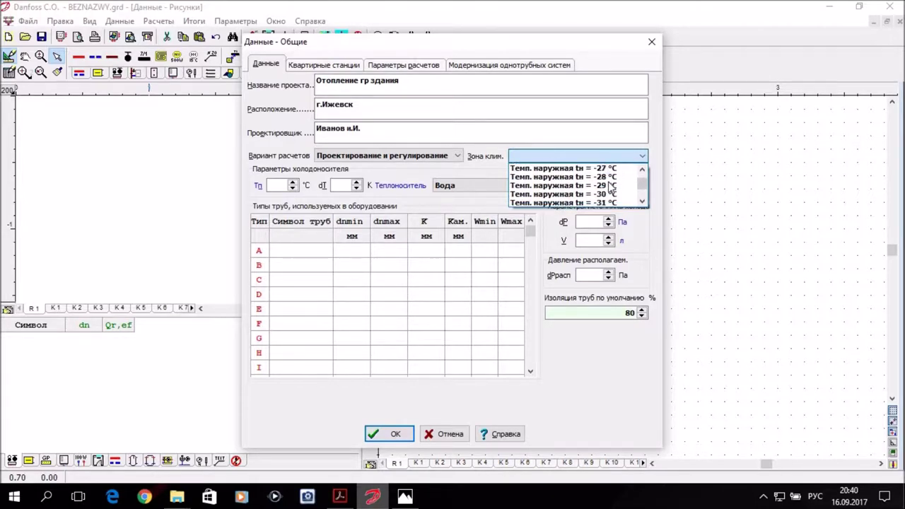
scroll(610, 185, "down", 2)
left_click(609, 194)
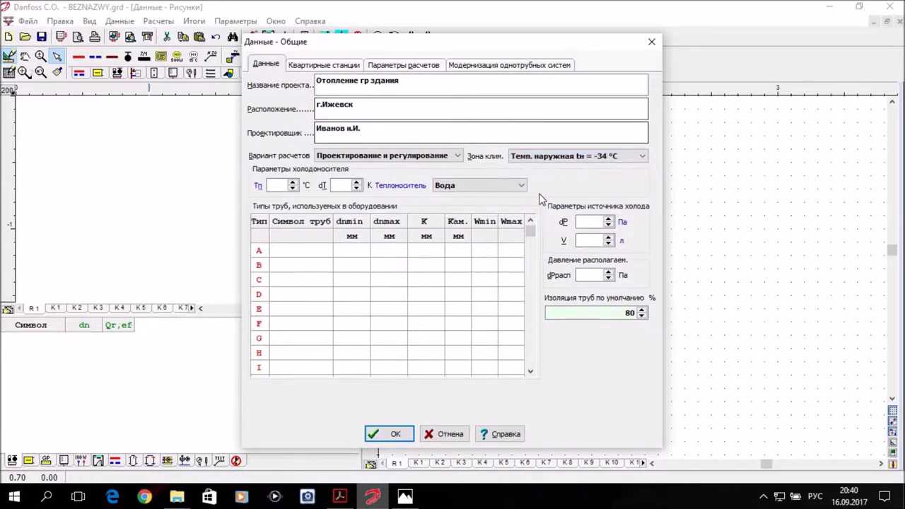
left_click(287, 185)
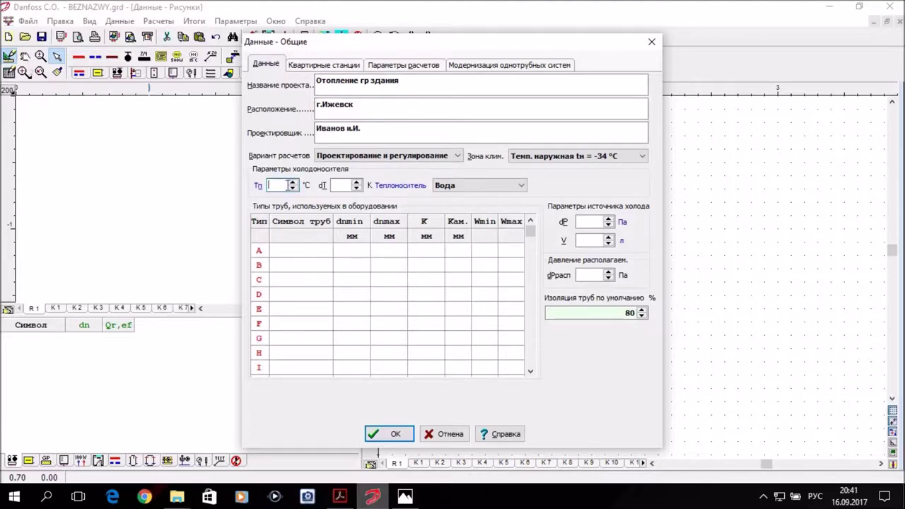
left_click(293, 185)
left_click(292, 185)
left_click(293, 186)
left_click(292, 183)
left_click(293, 183)
left_click(293, 183)
left_click(293, 183)
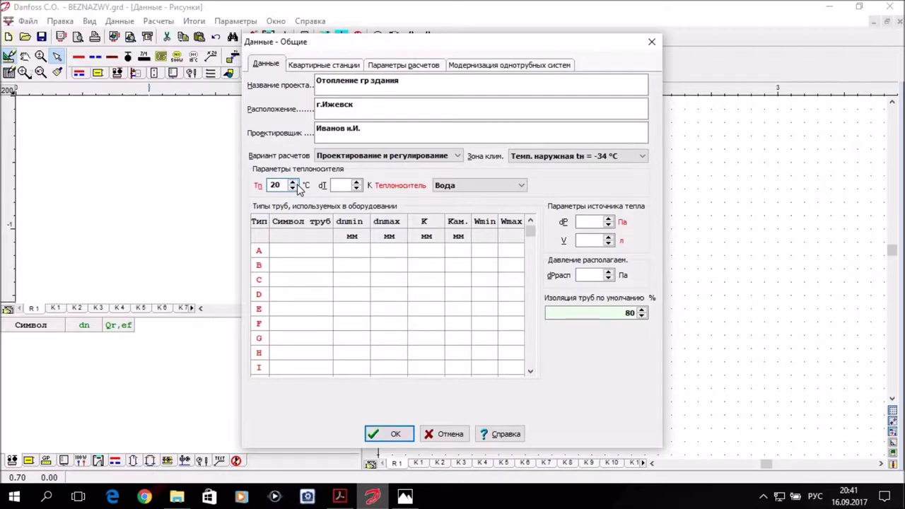
Set the supply temperature Тп of the heating medium to 115 °C.
key("BackSpace")
key("BackSpace")
type("11")
key("BackSpace")
key("BackSpace")
type("115")
Set the temperature difference dT to 45 K and choose Вода as the heating medium.
left_click(343, 182)
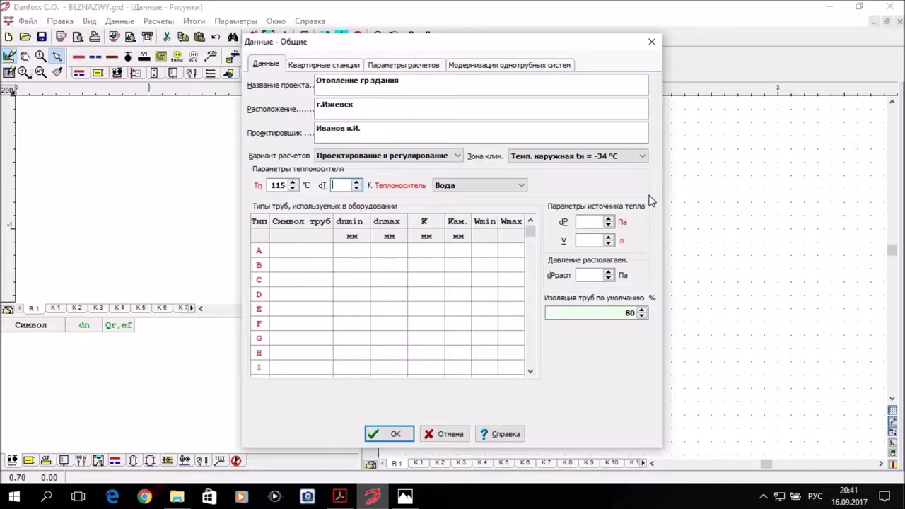
type("45")
left_click(523, 185)
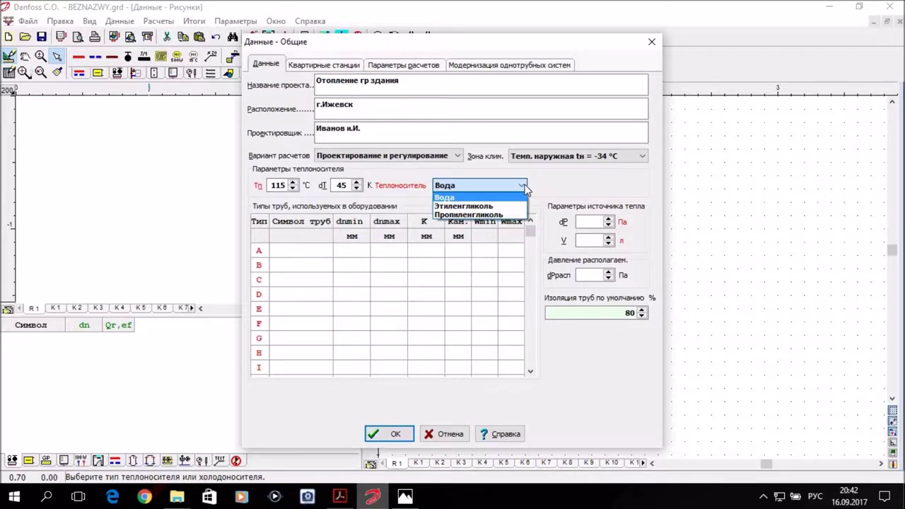
left_click(452, 197)
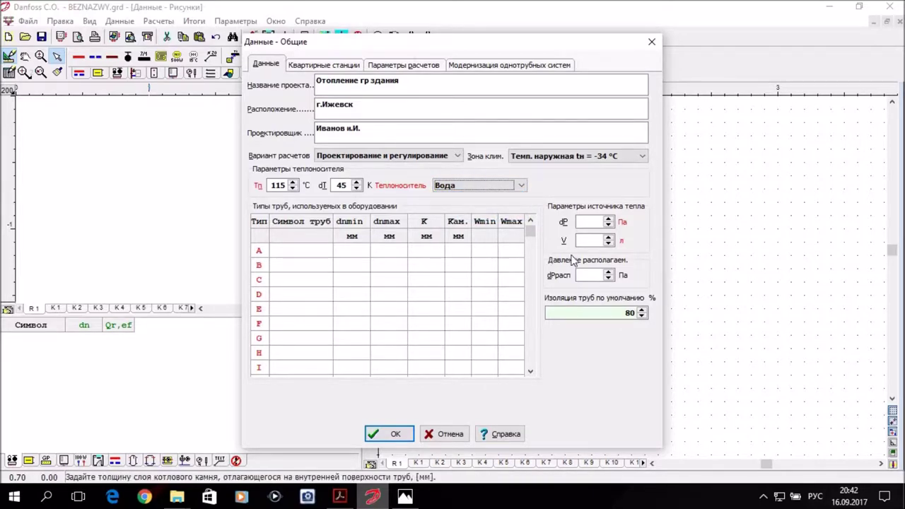
Set the heat source's pressure loss dP to 0 Па and its volume V to 0 л.
left_click(589, 221)
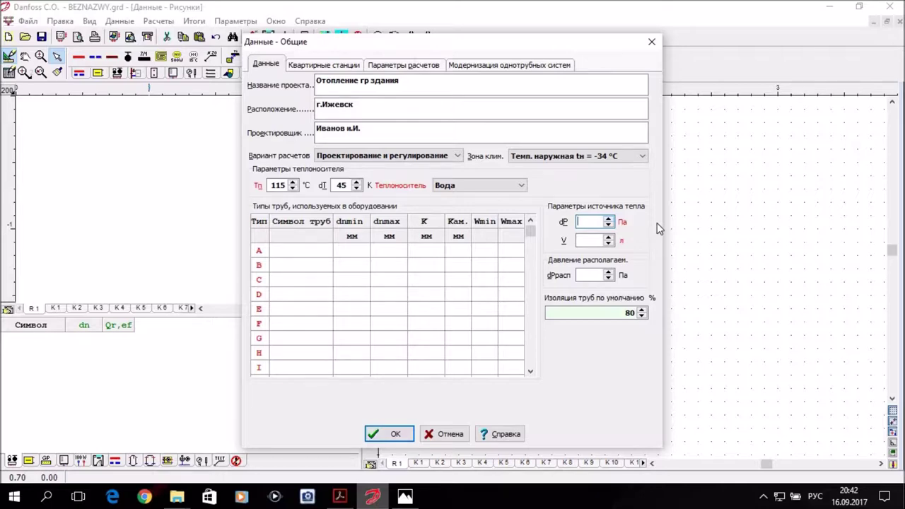
type("0")
left_click(595, 239)
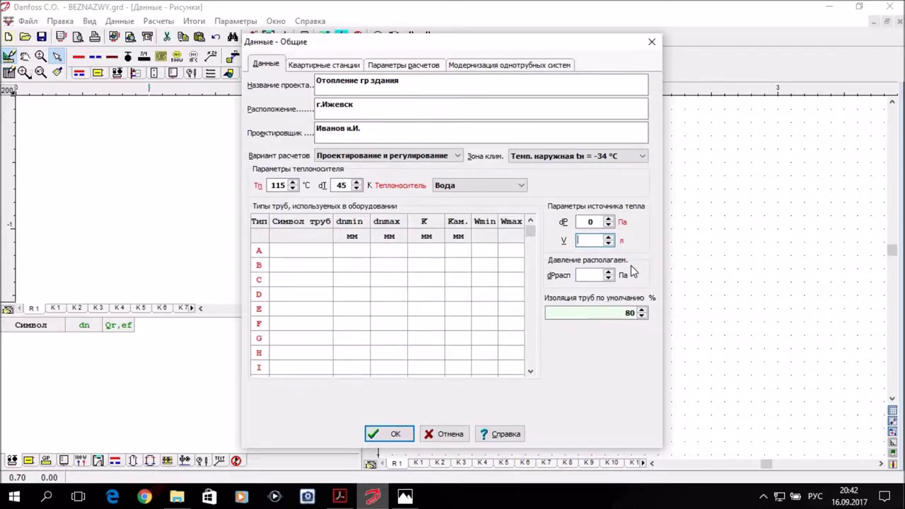
type("0")
Set the available pressure dPрасп to 50000 Па and check the default pipe insulation percentage.
left_click(588, 274)
type("5")
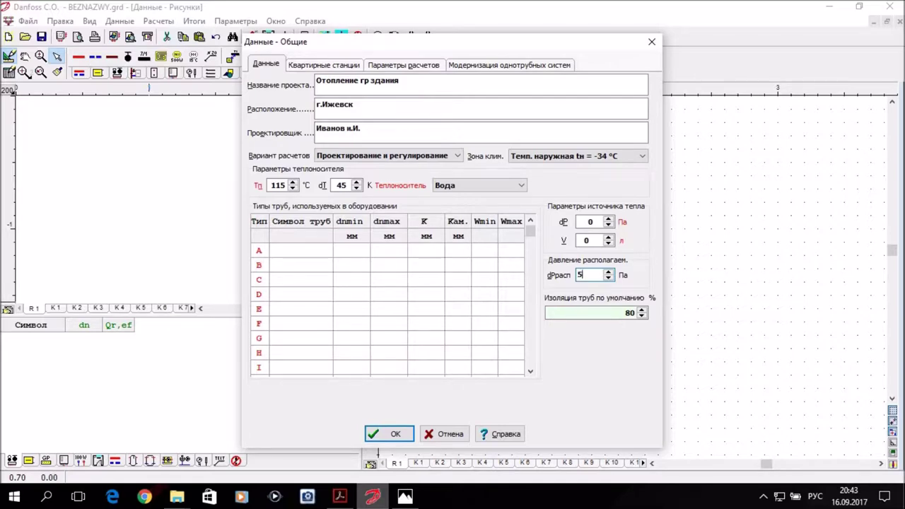
type("0000")
left_click(598, 313)
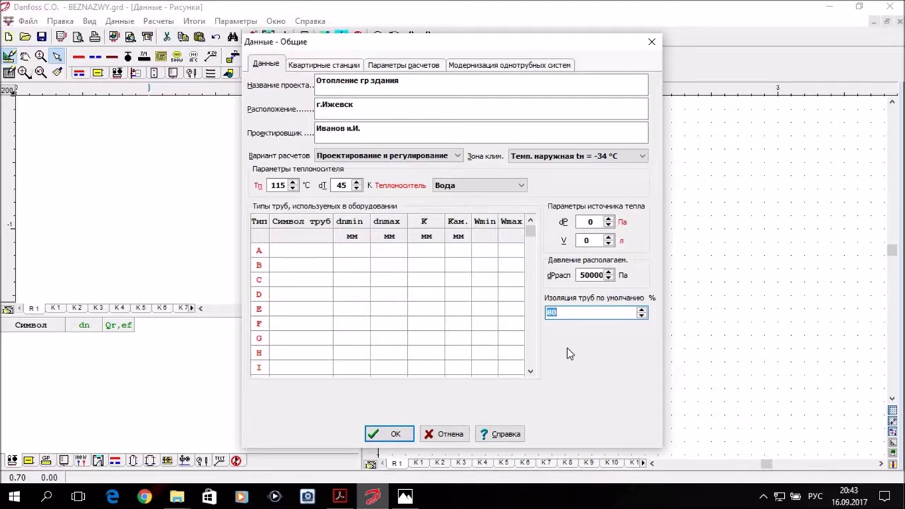
left_click(594, 314)
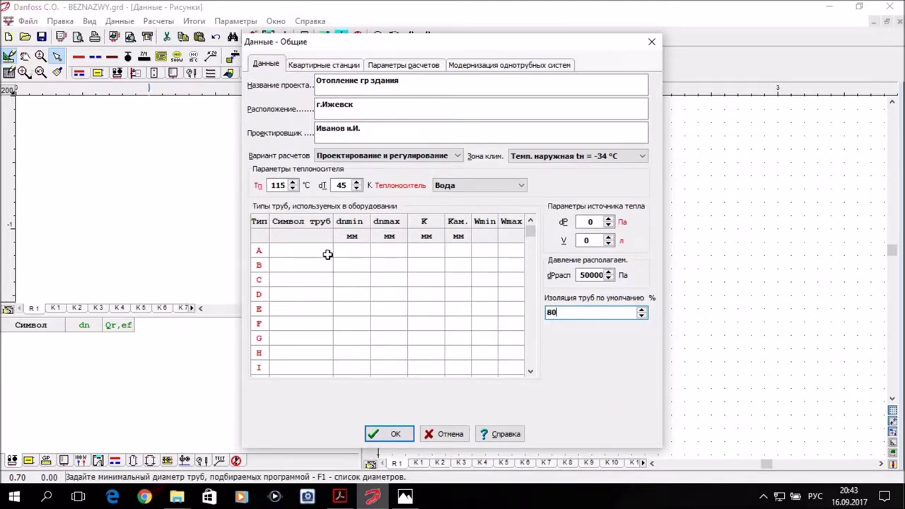
Open the pipe catalogue for pipe type A and filter it to polymer pipes (Полимерные).
left_click(297, 251)
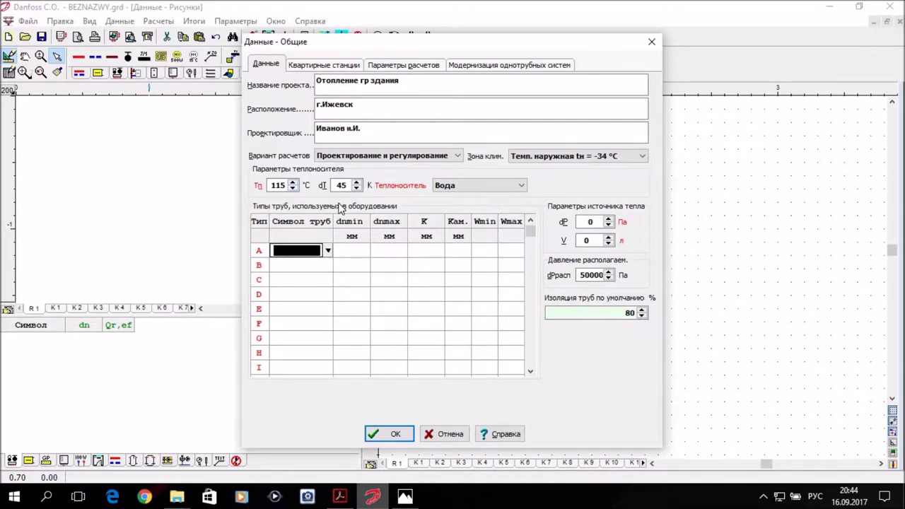
left_click(328, 251)
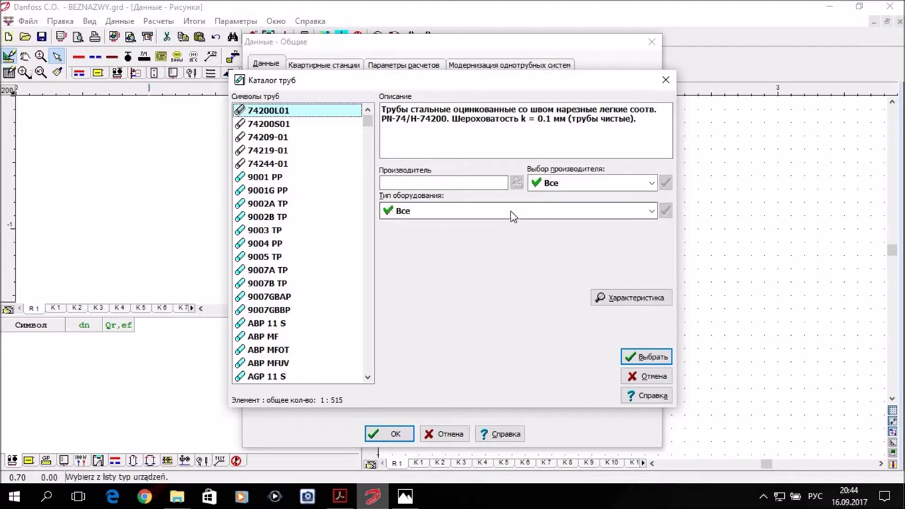
left_click(630, 183)
left_click(629, 183)
left_click(630, 216)
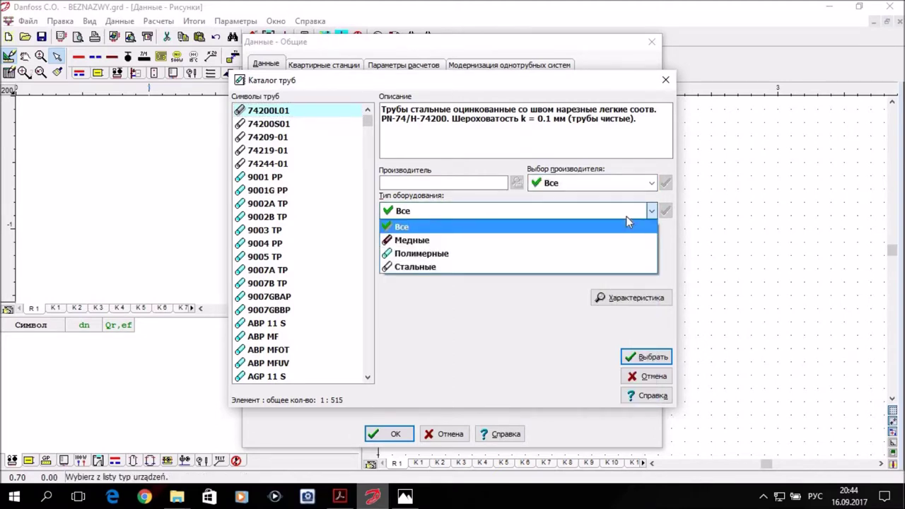
left_click(564, 253)
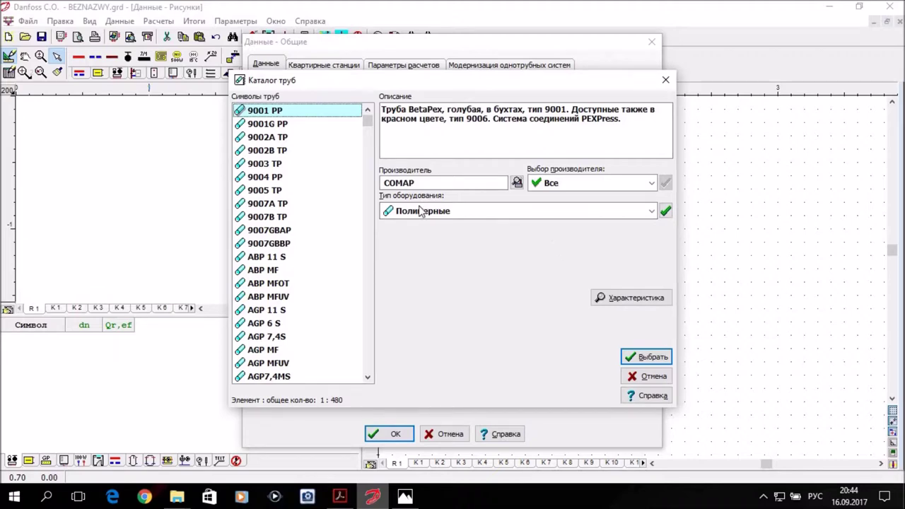
Limit the polymer pipes in the catalogue to the manufacturer REHAU.
left_click(644, 187)
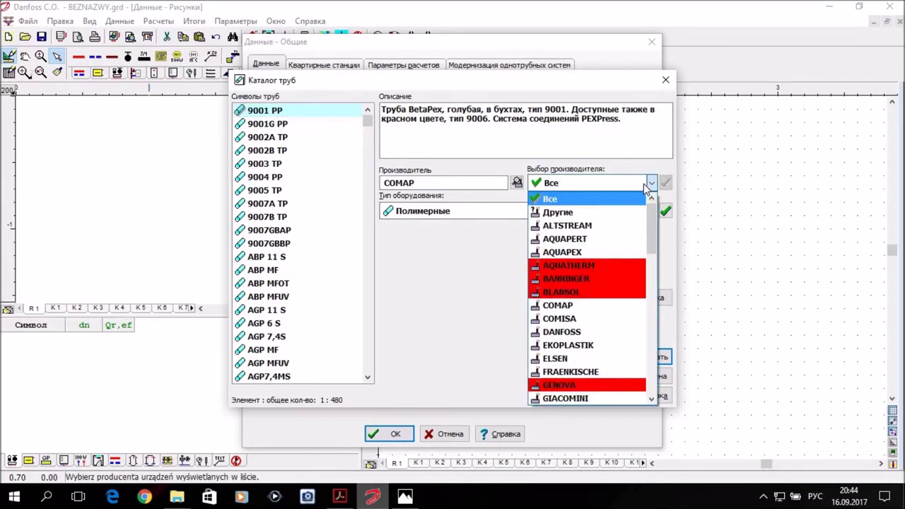
scroll(606, 250, "down", 4)
scroll(610, 251, "down", 2)
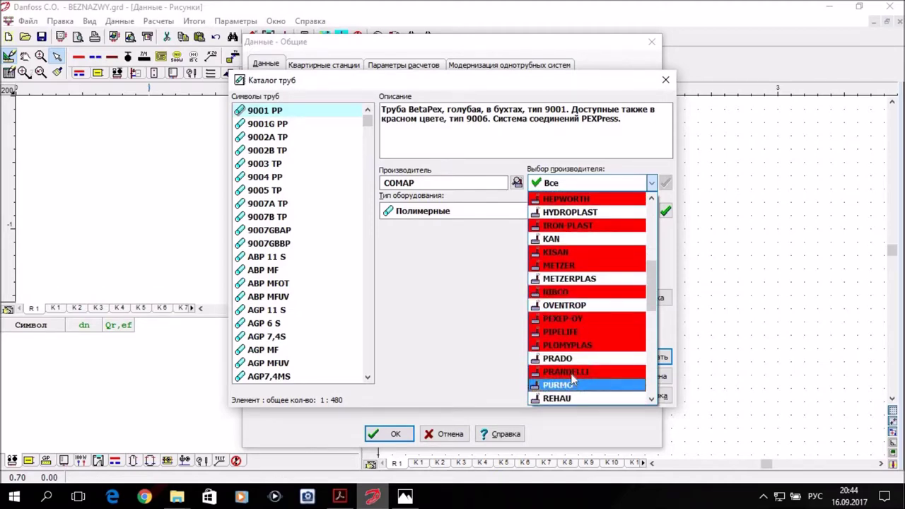
scroll(575, 376, "down", 1)
left_click(578, 365)
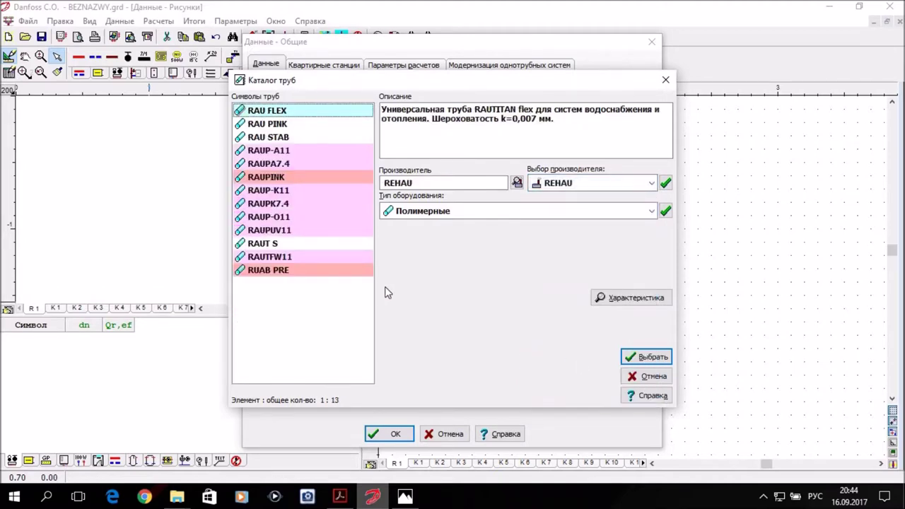
Compare the descriptions of the REHAU pipes RAU PINK, RAU FLEX, RAU STAB and RAUT S.
left_click(269, 126)
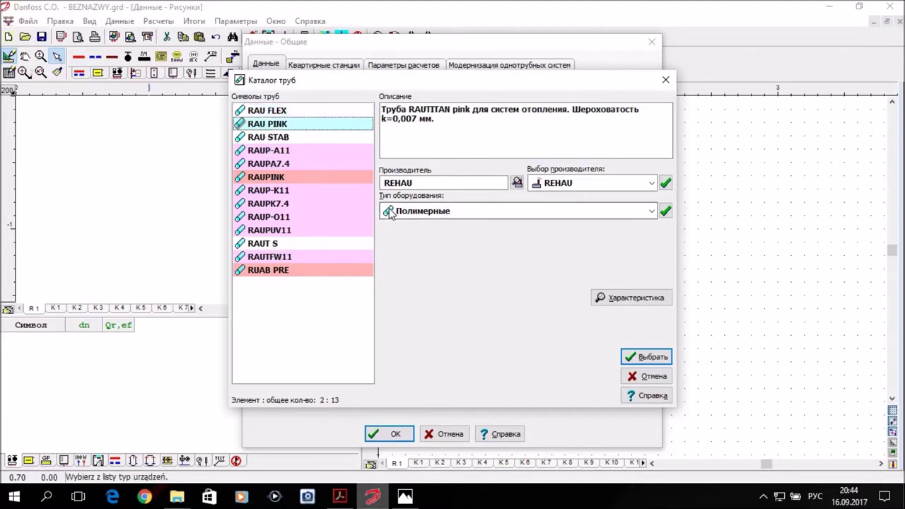
left_click(297, 113)
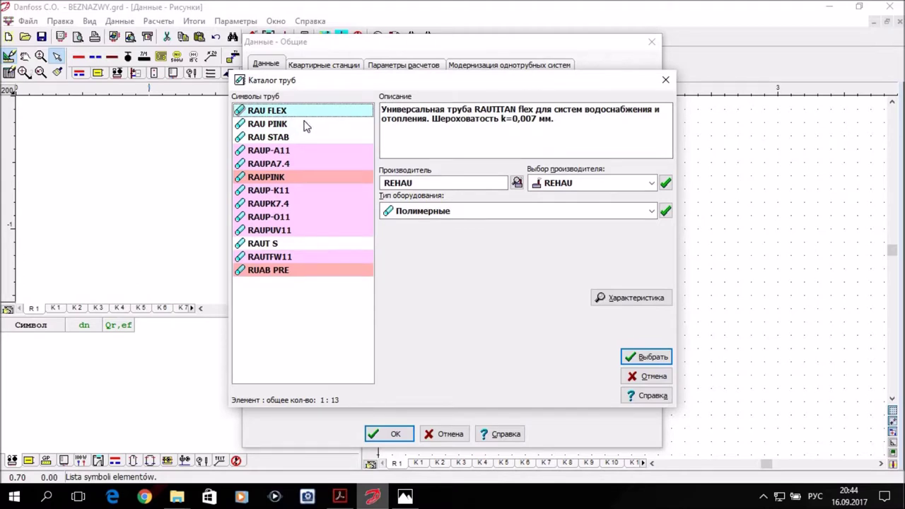
left_click(305, 126)
left_click(312, 138)
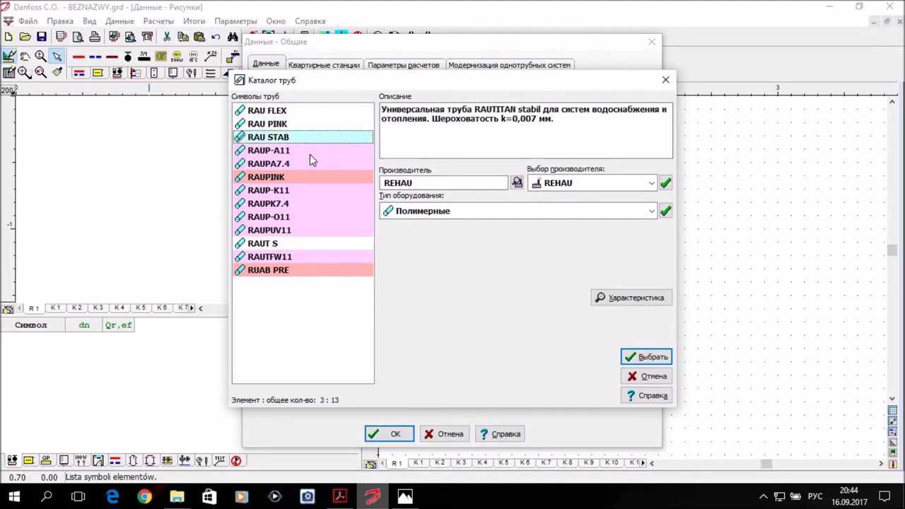
left_click(309, 244)
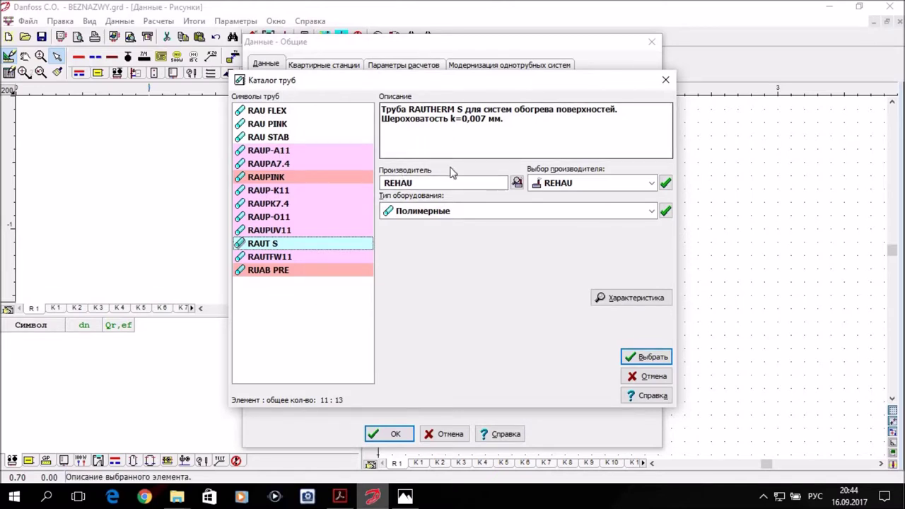
Examine the detailed characteristics of the RAUT S and RAU PINK pipes, including their available diameters, and hide the details.
left_click(631, 299)
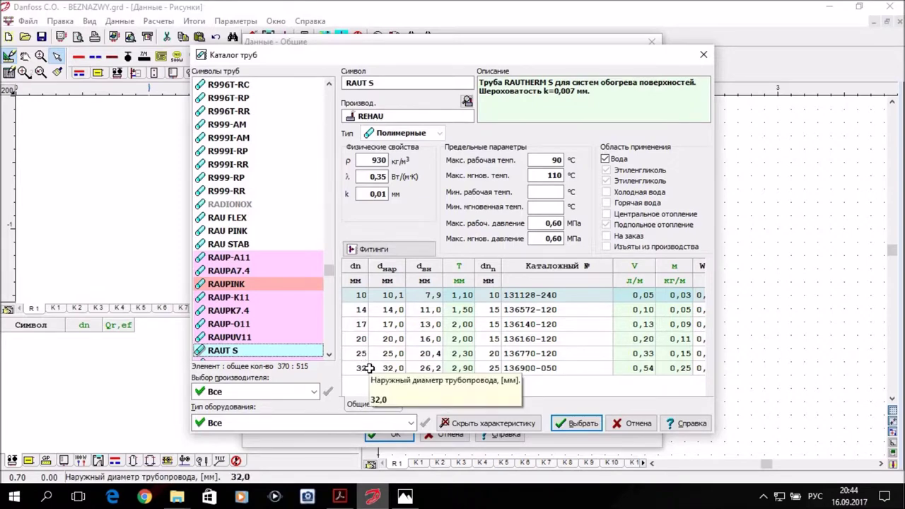
left_click(225, 232)
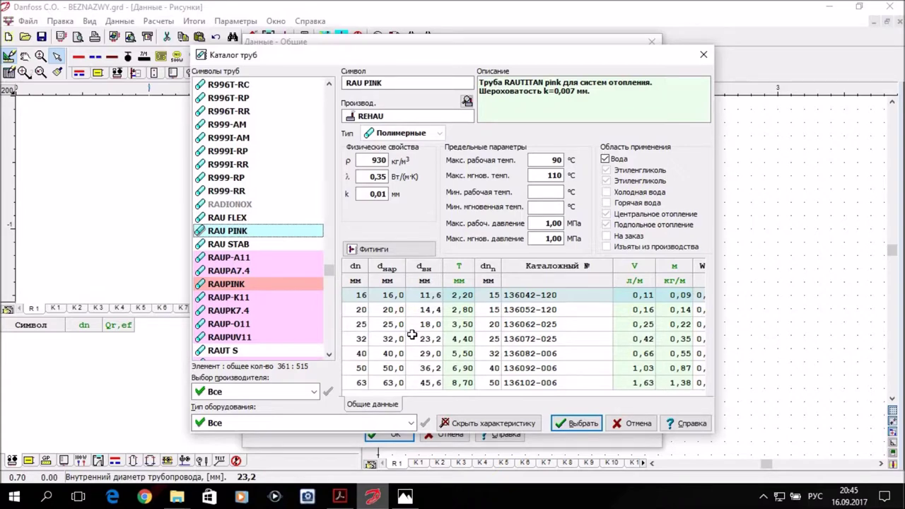
left_click(479, 422)
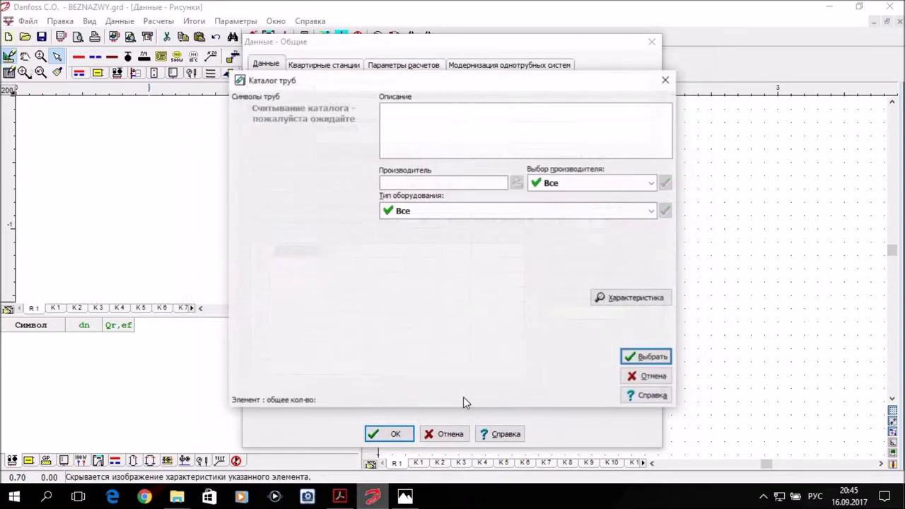
Assign the RAU PINK pipe to type A and the steel (Стальные) pipe GO_10704 to type B.
left_click(646, 357)
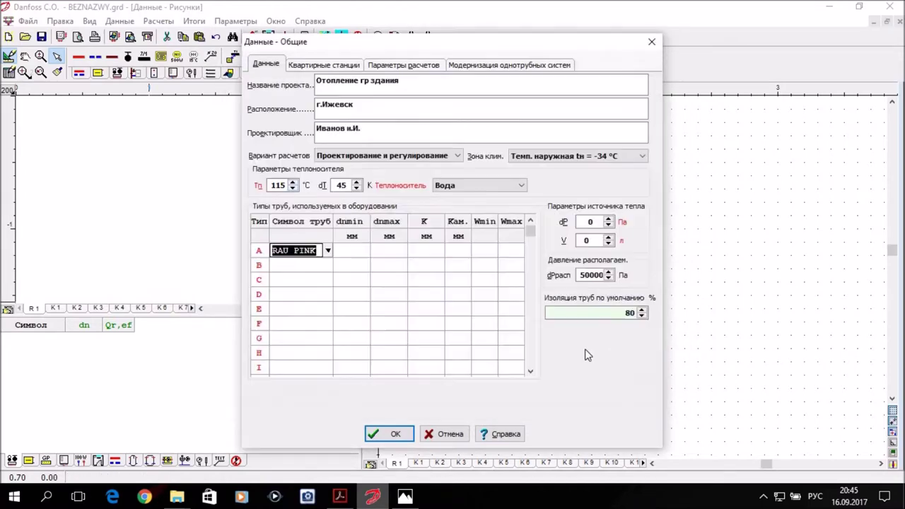
left_click(287, 267)
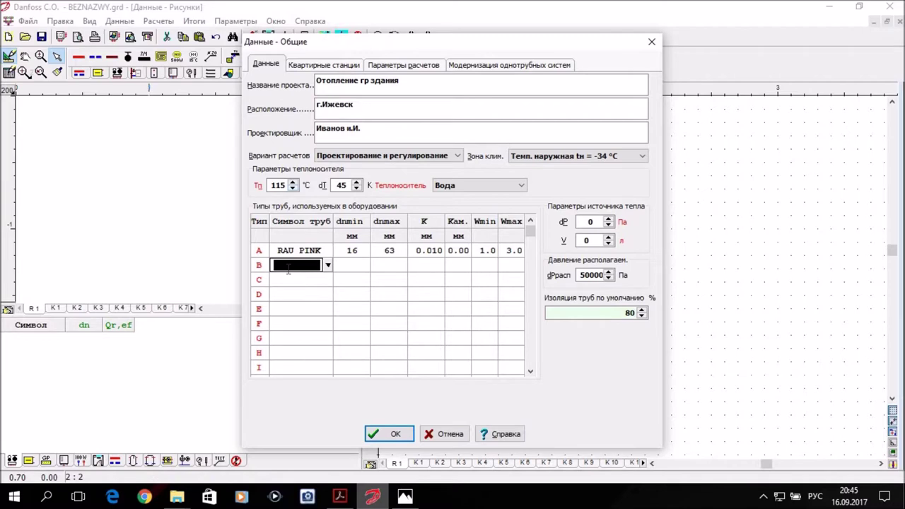
left_click(330, 267)
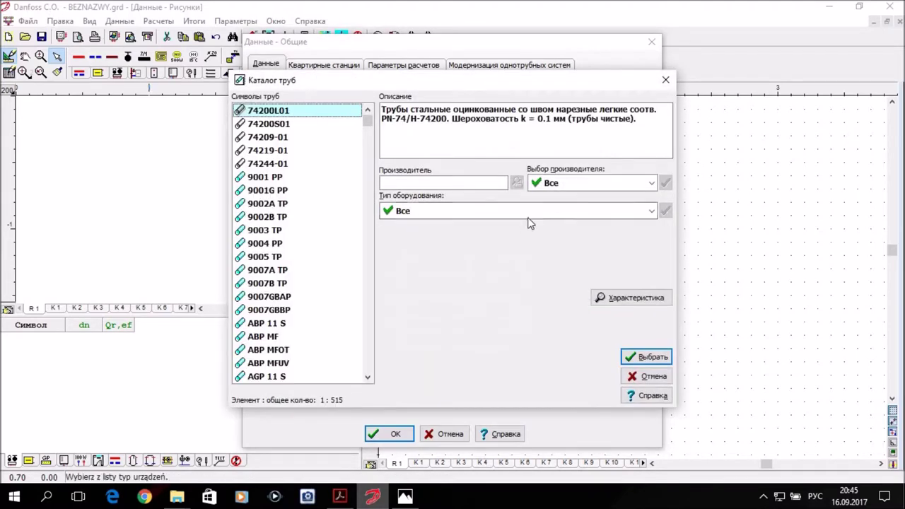
left_click(647, 210)
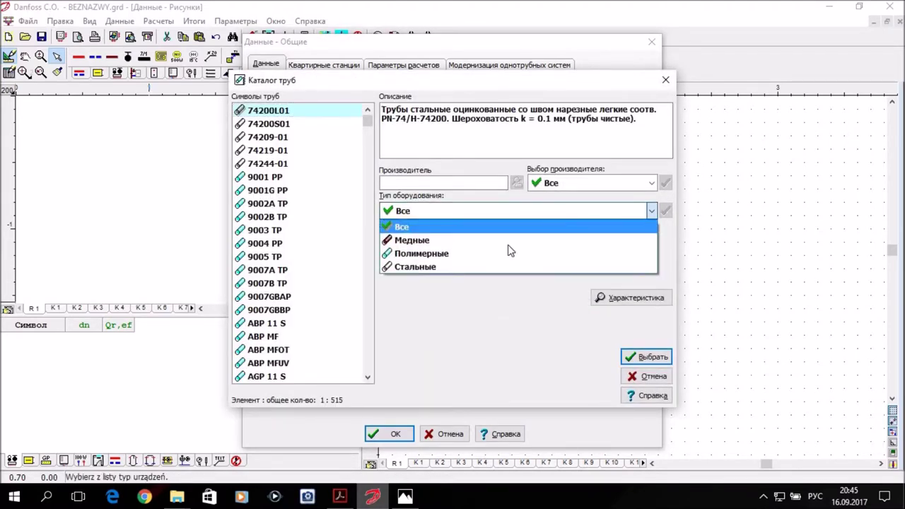
left_click(470, 265)
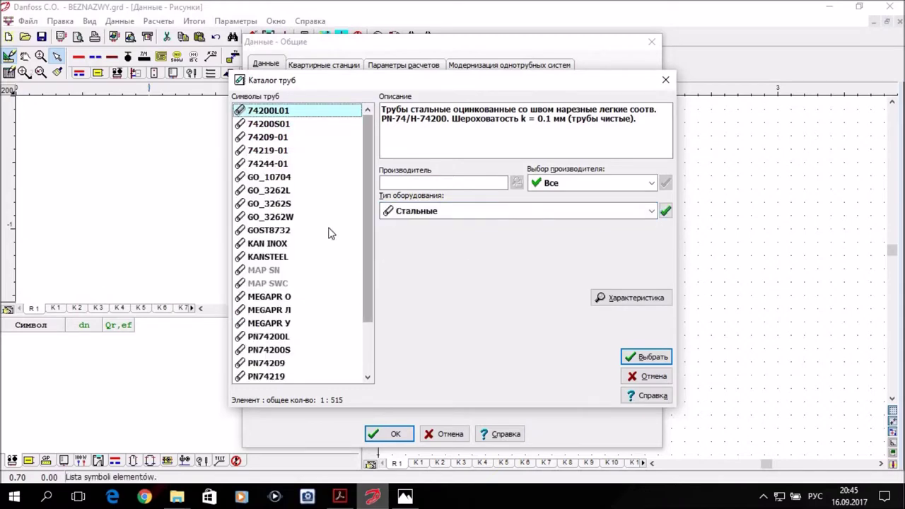
left_click(274, 179)
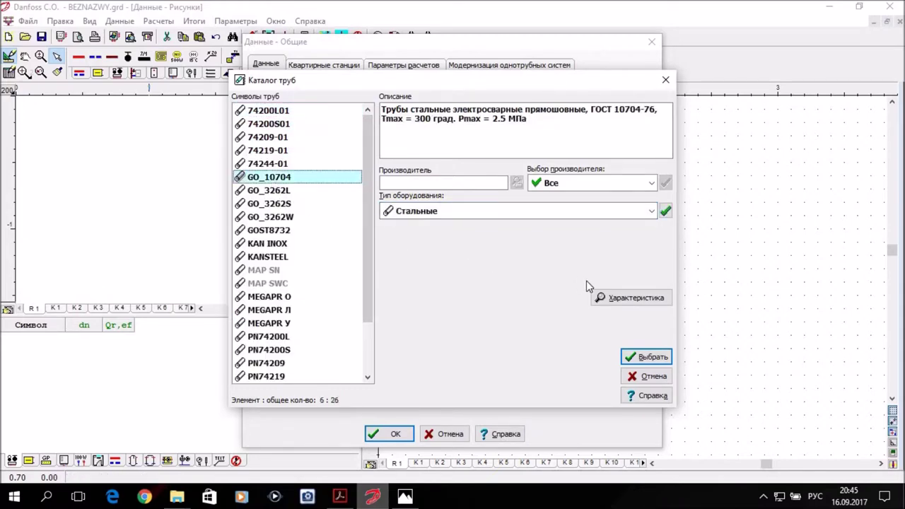
left_click(665, 355)
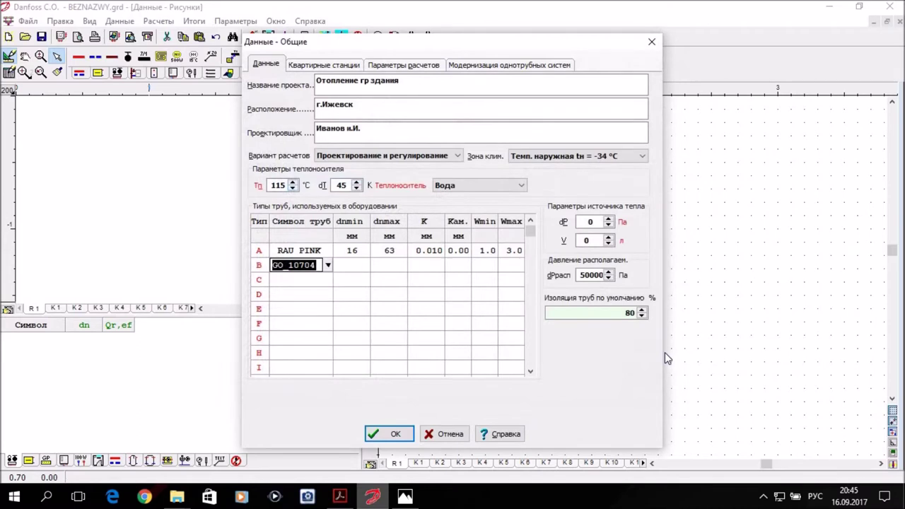
left_click(299, 306)
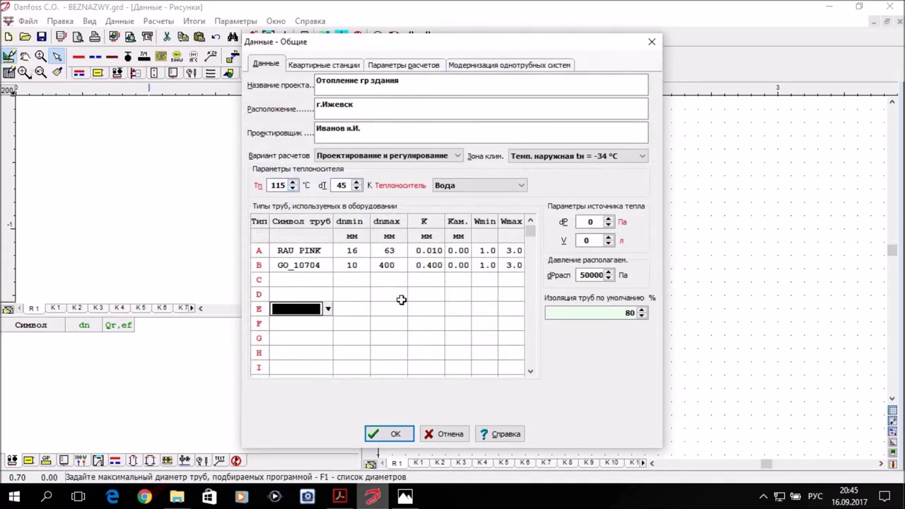
left_click(293, 280)
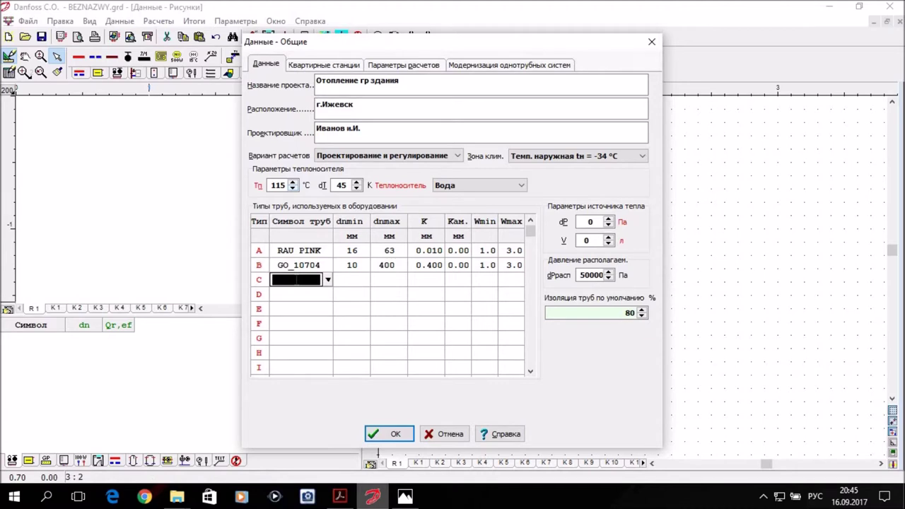
Set the minimum pressure drop on thermostatic valves to 8000 Pa in the calculation parameters.
left_click(319, 64)
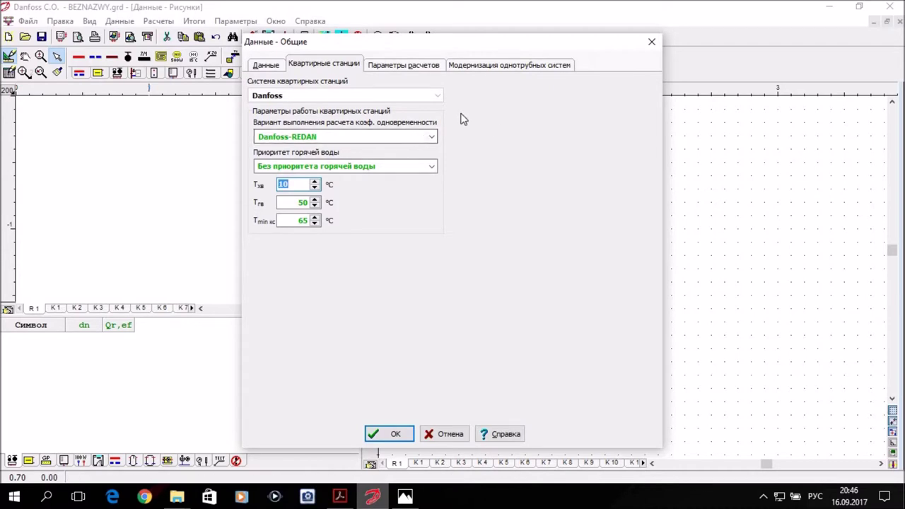
left_click(388, 69)
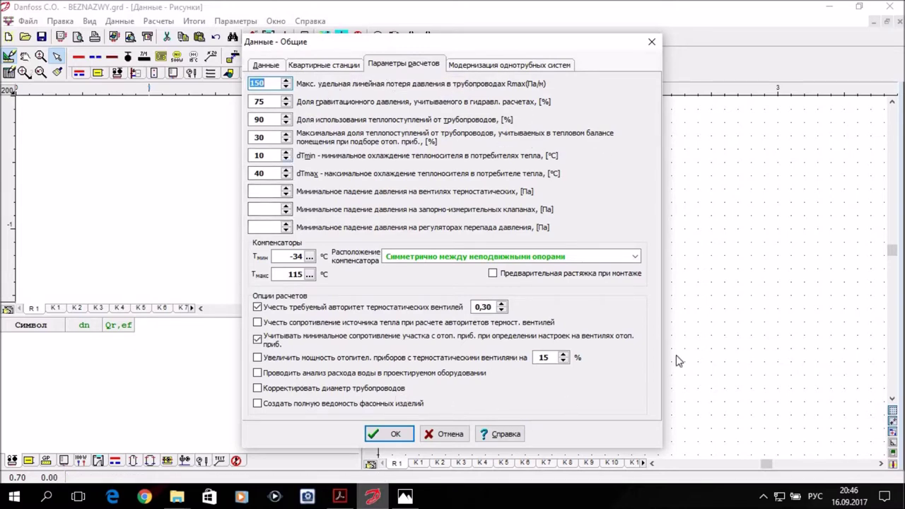
left_click(270, 82)
left_click(268, 191)
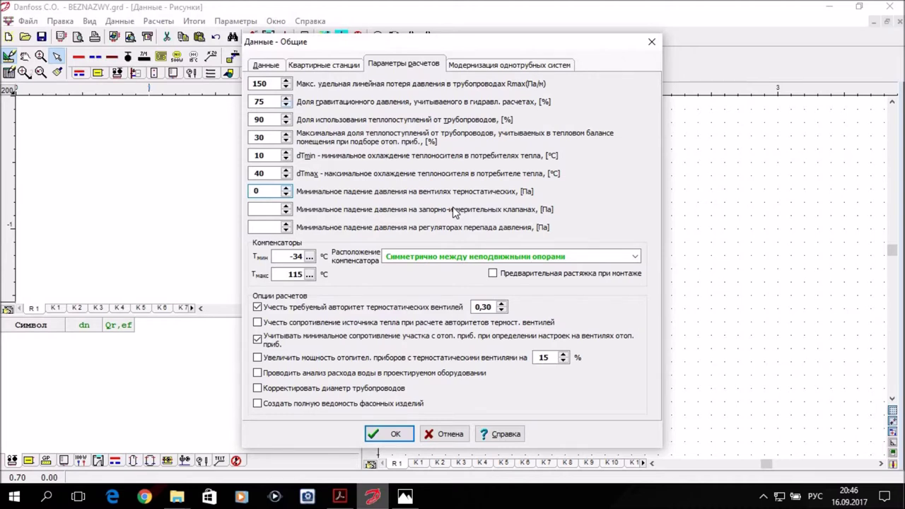
key("BackSpace")
type("8000")
Set the minimum pressure drop to 3000 Pa on shut-off and measuring valves and 10000 Pa on differential pressure regulators.
left_click(269, 209)
left_click(269, 209)
type("3000")
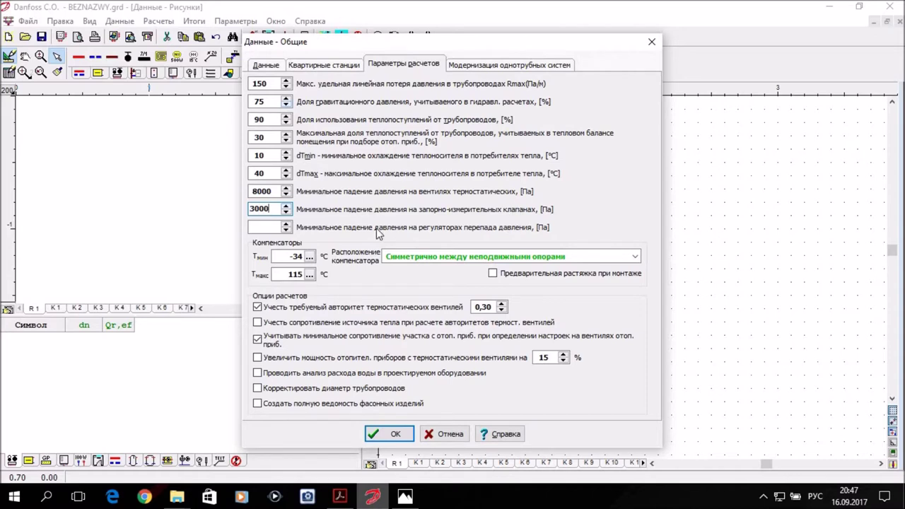
left_click(258, 224)
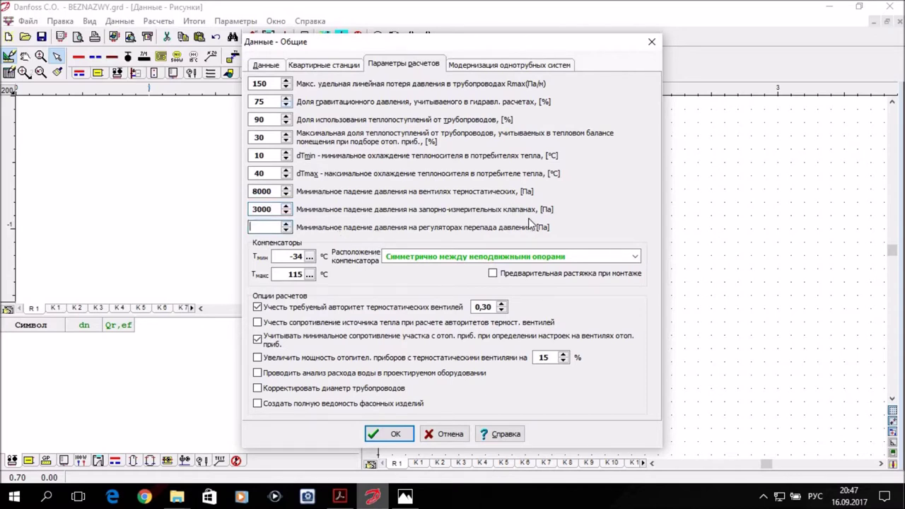
type("10000")
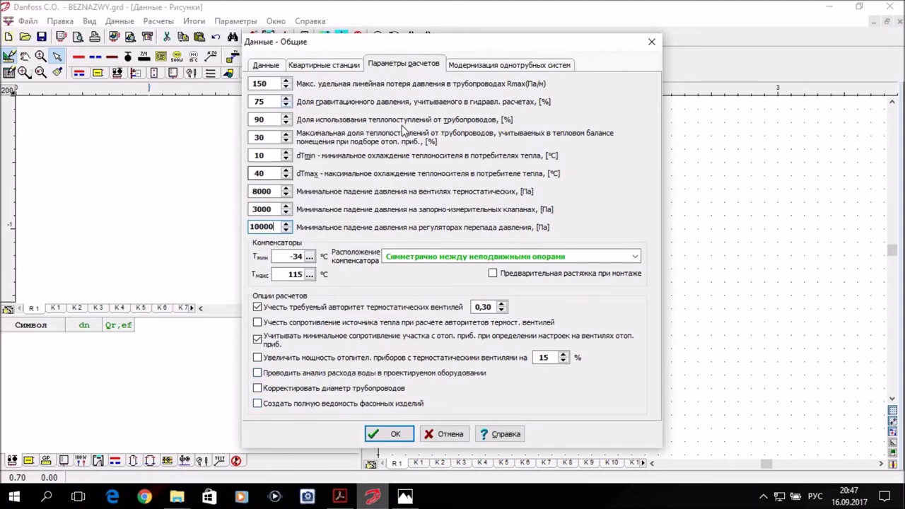
Review the single-pipe system modernization, calculation and main data settings, and accept the general project data.
left_click(479, 65)
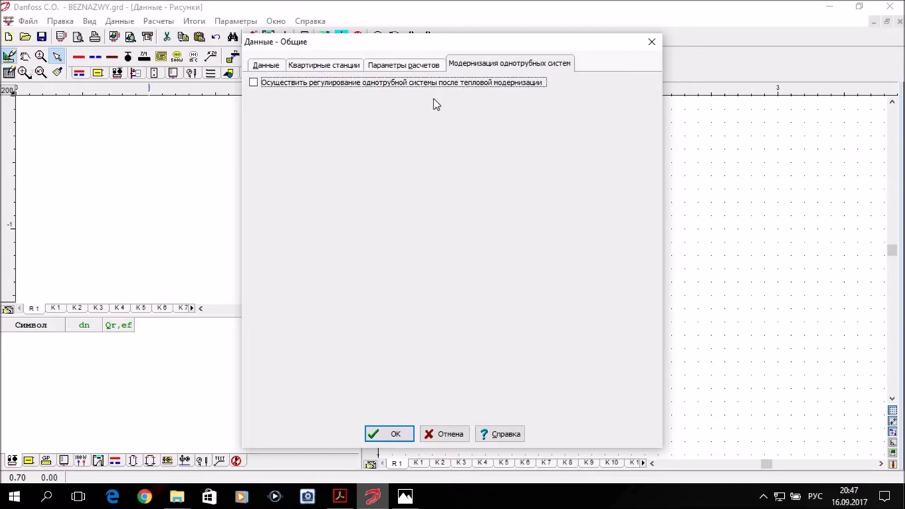
left_click(400, 64)
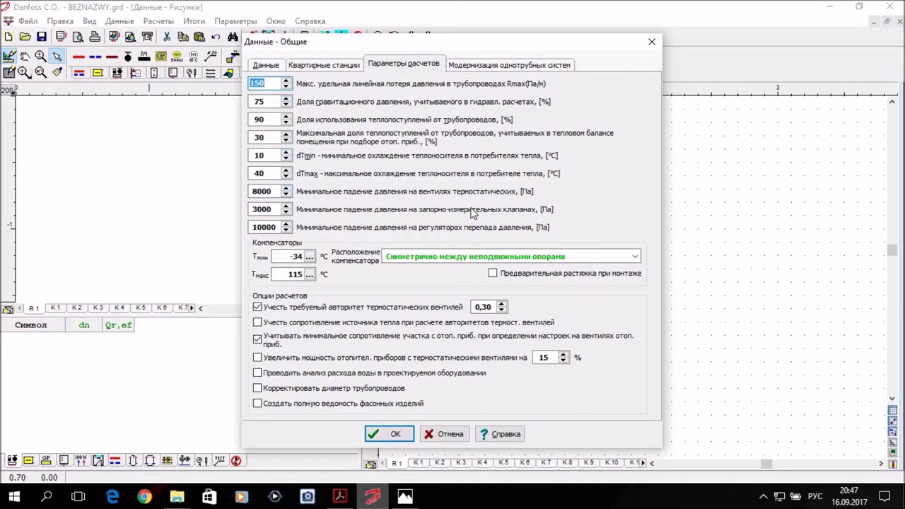
left_click(266, 65)
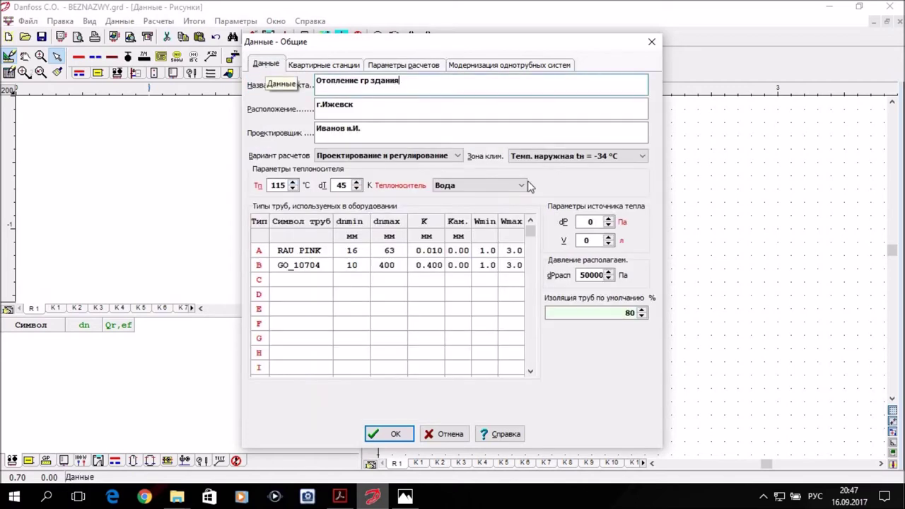
left_click(468, 140)
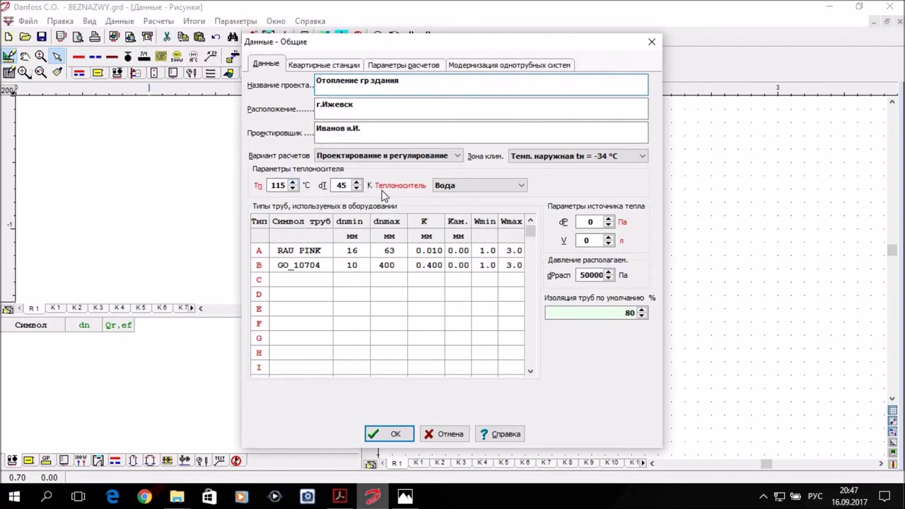
left_click(395, 434)
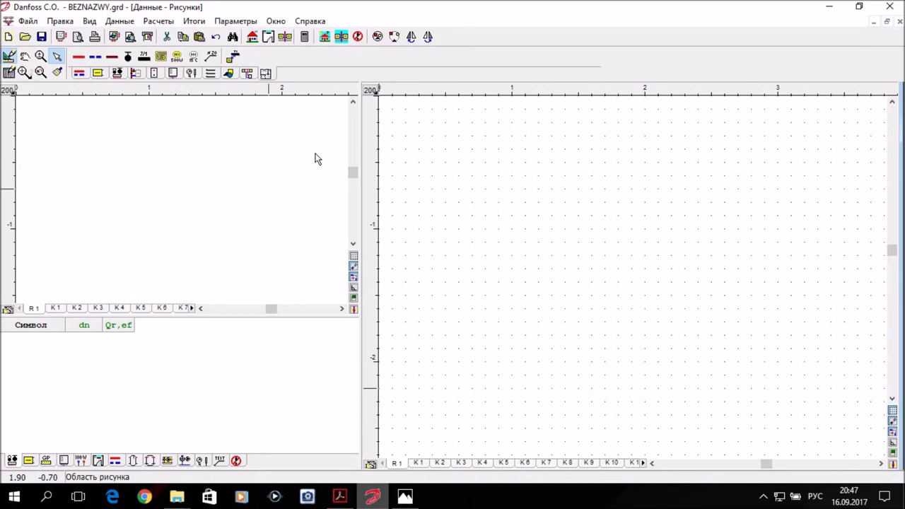